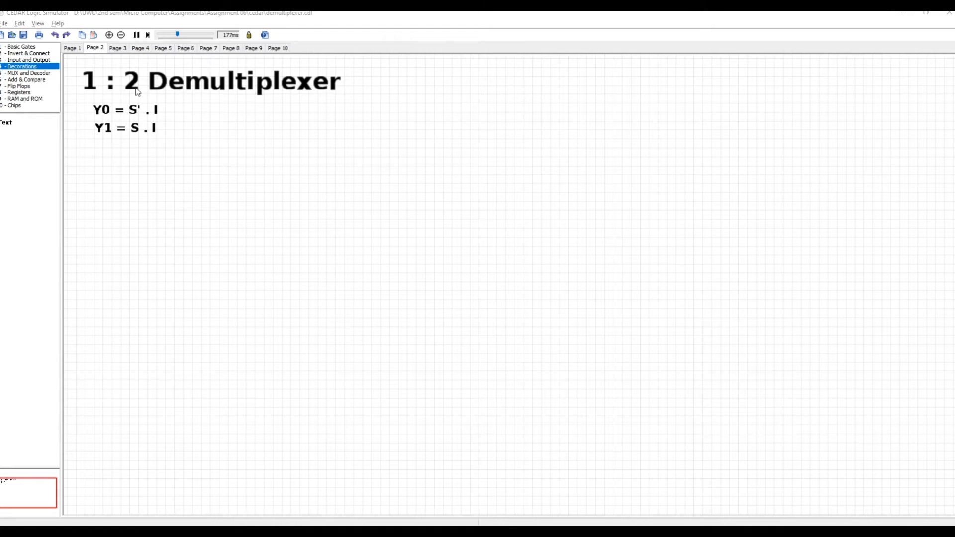
Step: Place a toggle input switch on the canvas below the Y0 and Y1 equations
left_click(29, 60)
left_click_drag(6, 122, 186, 276)
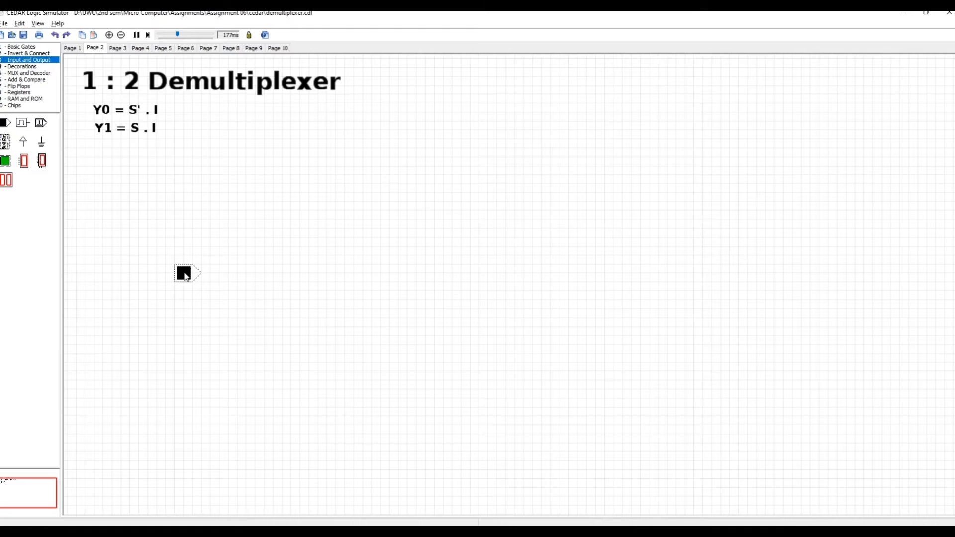
left_click_drag(18, 68, 142, 268)
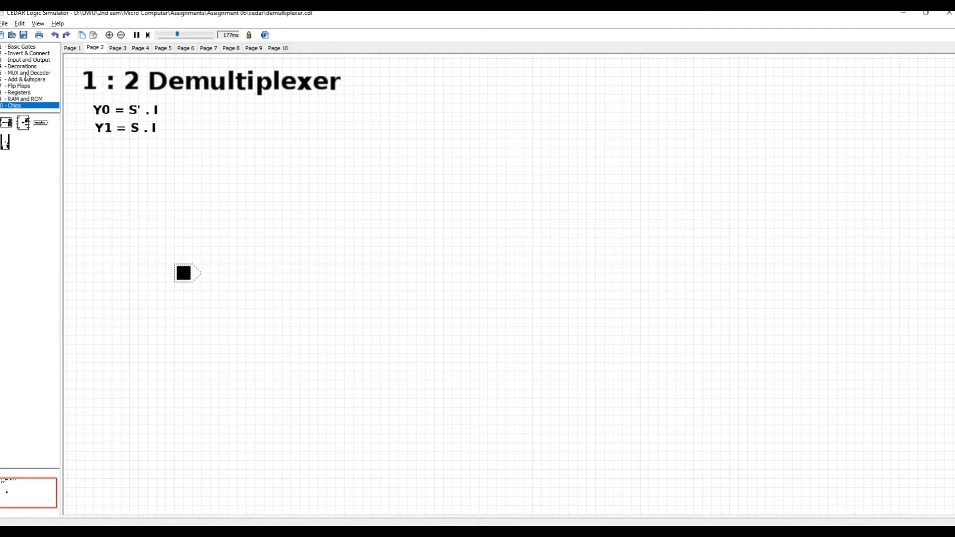
Step: Add a text label reading I with text height 2 and position it directly beside the toggle switch
left_click(22, 66)
left_click_drag(12, 125, 143, 273)
double_click(143, 273)
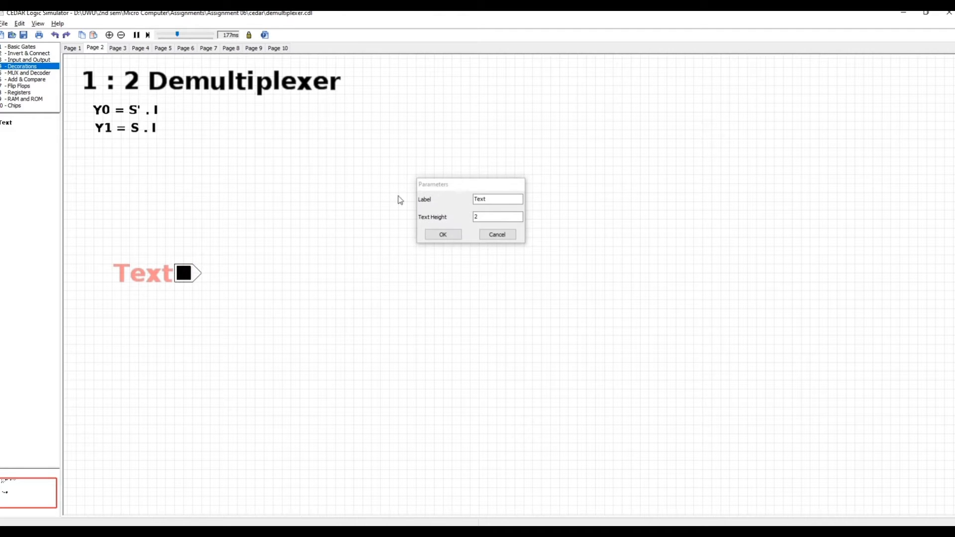
left_click(504, 200)
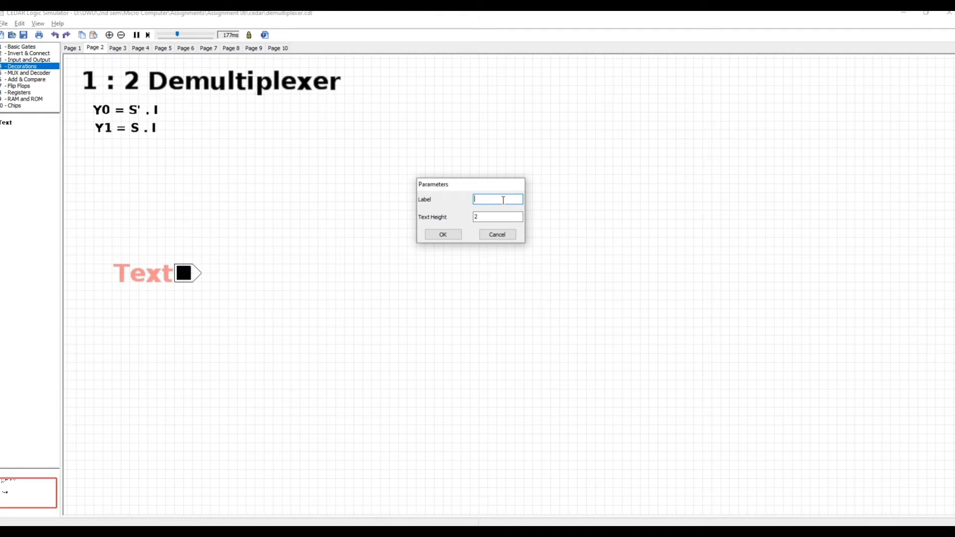
type("I")
key("Return")
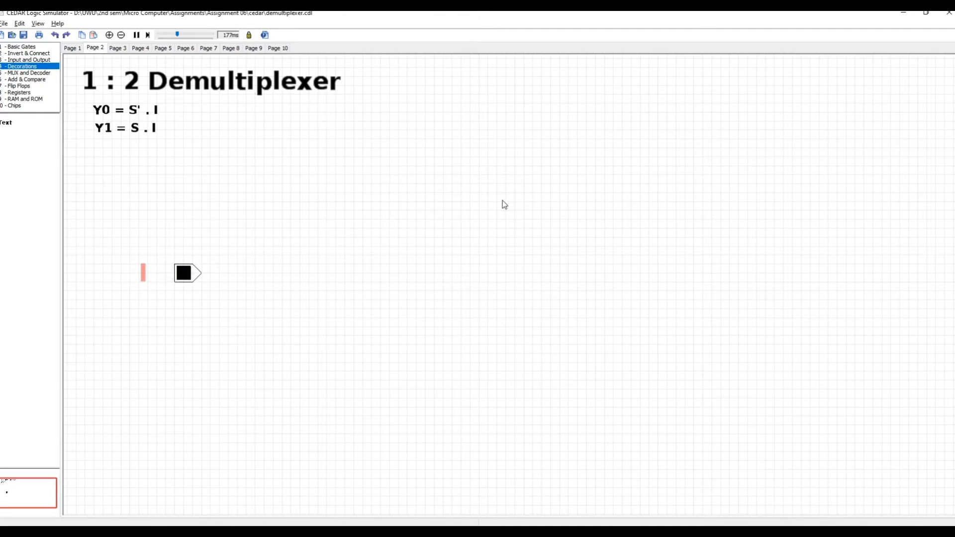
double_click(145, 273)
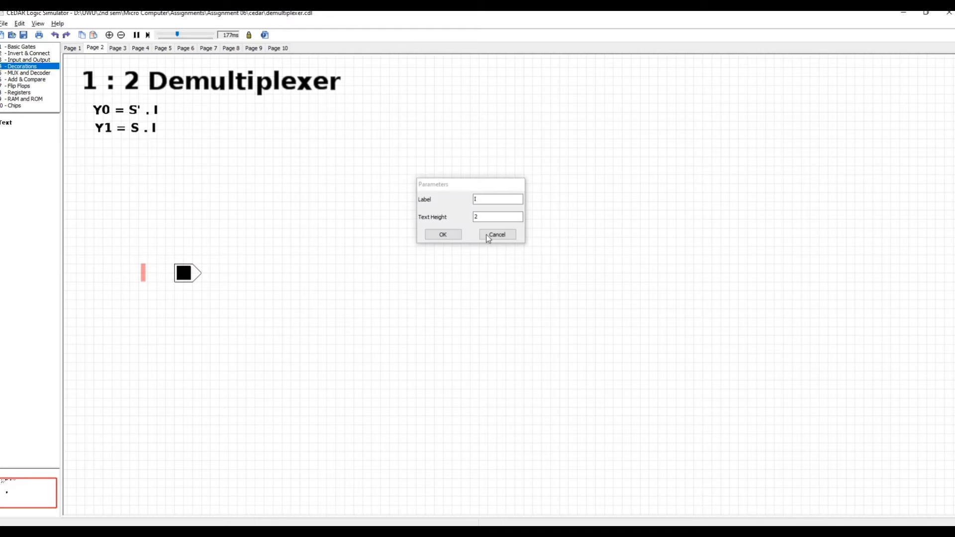
left_click(443, 235)
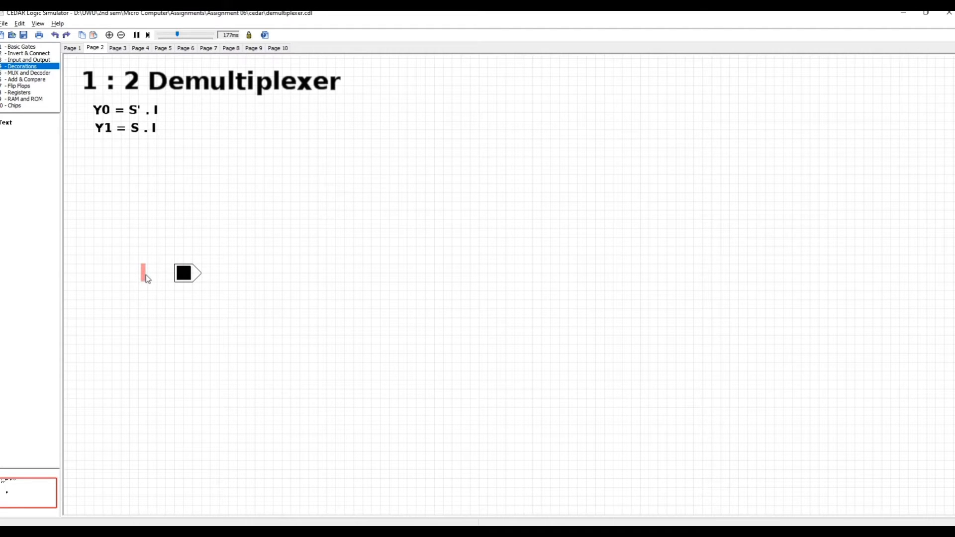
left_click_drag(169, 278, 174, 279)
Step: Place a second toggle input switch vertically below the I switch
left_click(32, 54)
left_click(31, 60)
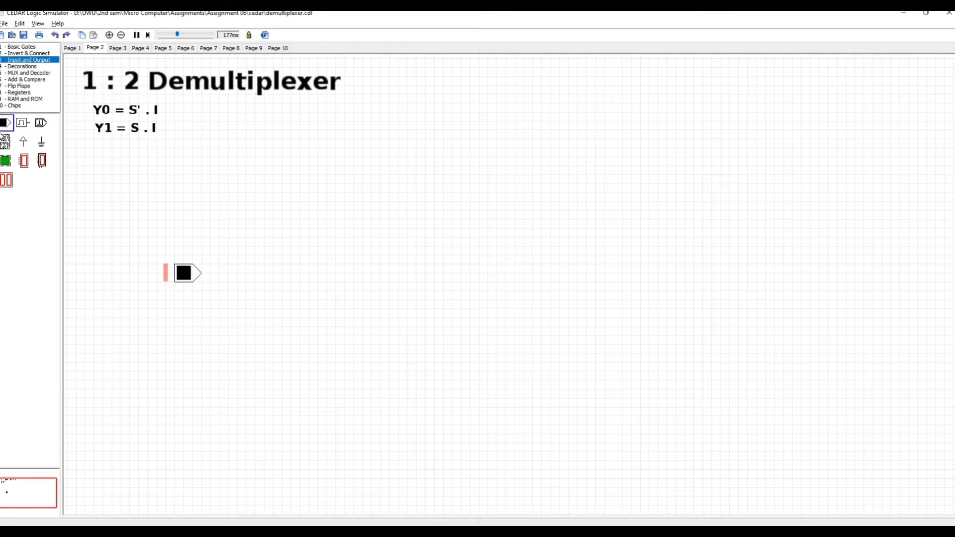
left_click_drag(3, 132, 188, 368)
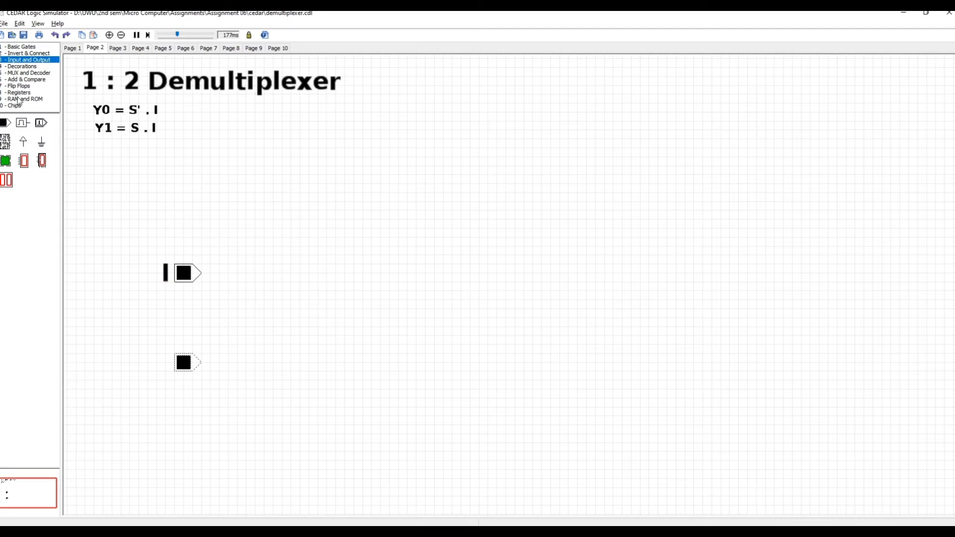
Step: Add a text label reading S and position it directly beside the lower toggle switch
left_click(22, 66)
left_click_drag(6, 123, 142, 362)
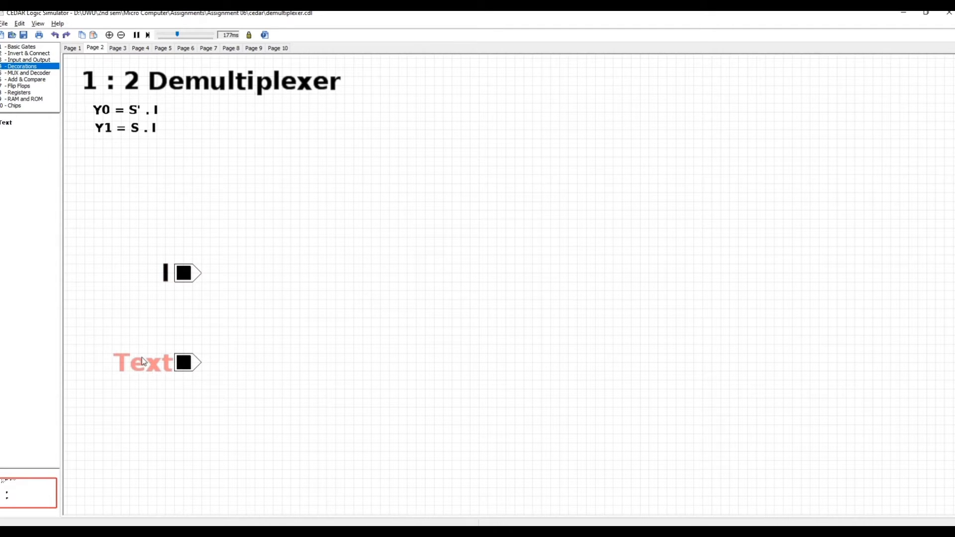
double_click(141, 361)
left_click(499, 196)
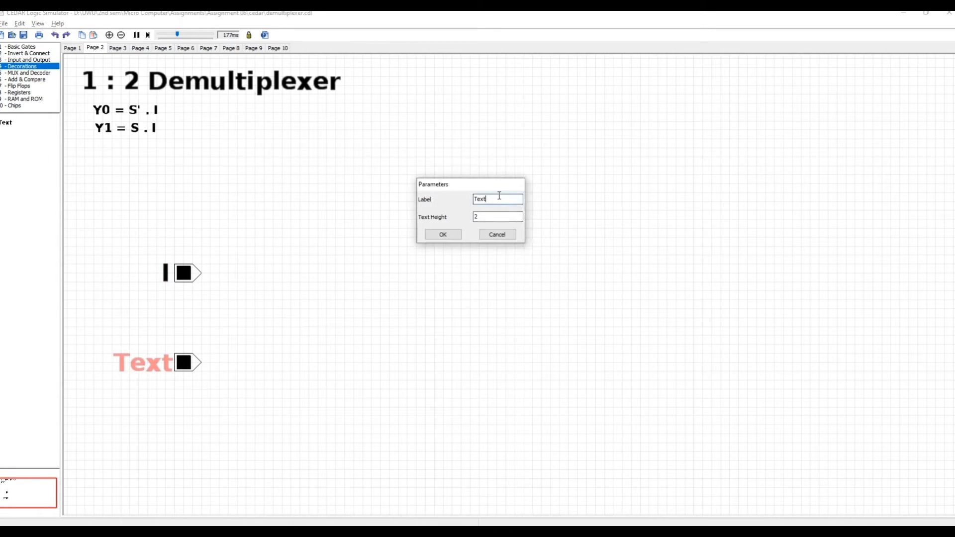
type("S")
key("Return")
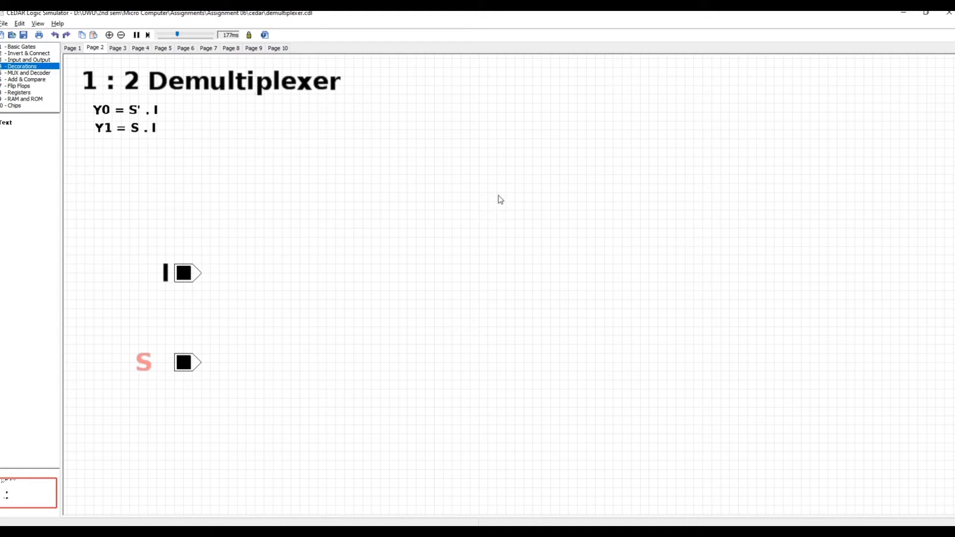
left_click_drag(144, 367, 162, 367)
Step: Place an inverter slightly below and beyond the S switch and wire the S output to its input
left_click(26, 54)
left_click_drag(23, 120, 264, 389)
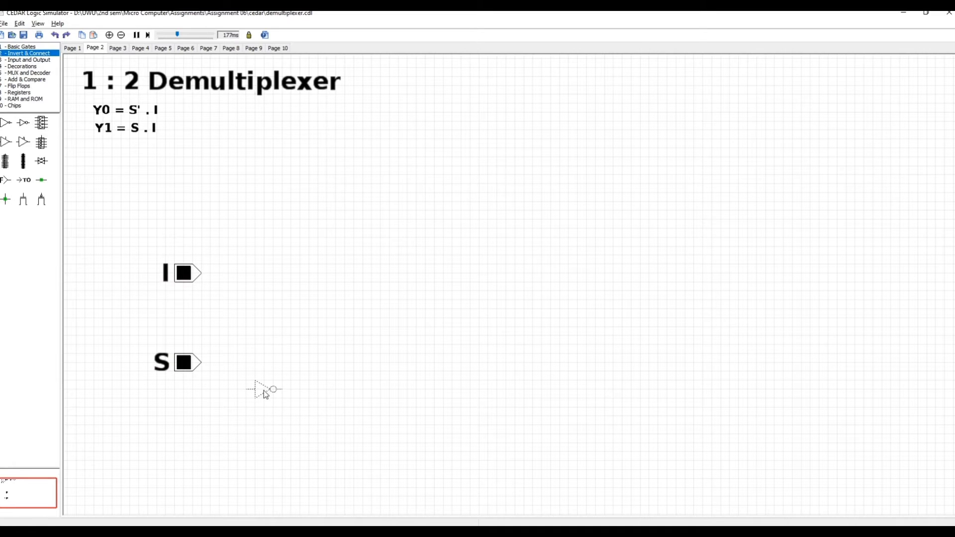
mouse_move(201, 363)
left_mouse_down()
mouse_move(237, 397)
mouse_move(246, 390)
left_mouse_up()
Step: Place two two-input AND gates, one above the other, between the inputs and the future output area
left_click(20, 47)
left_click_drag(6, 122, 416, 188)
left_click_drag(4, 120, 418, 270)
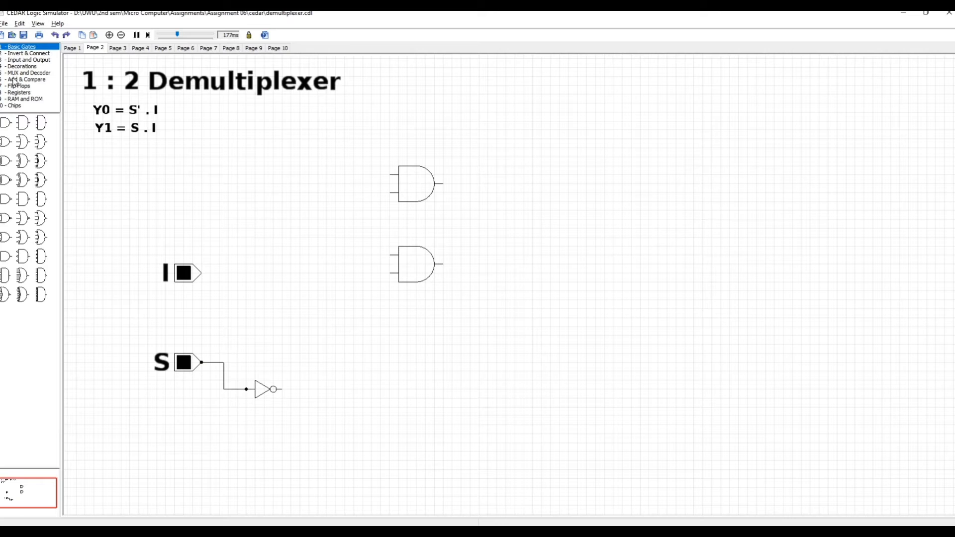
Step: Place an output LED beside each AND gate and wire the upper gate's output to its LED
left_click(25, 60)
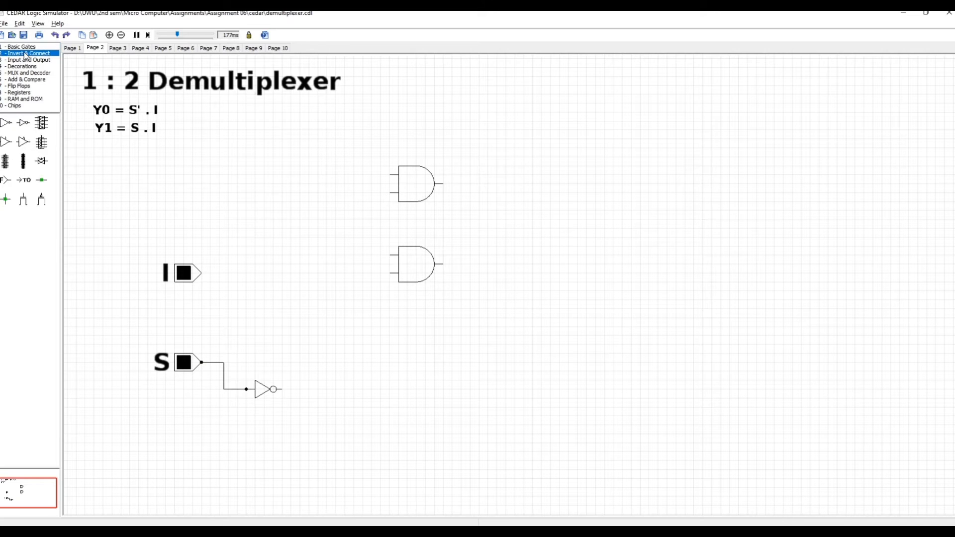
left_click_drag(6, 160, 499, 189)
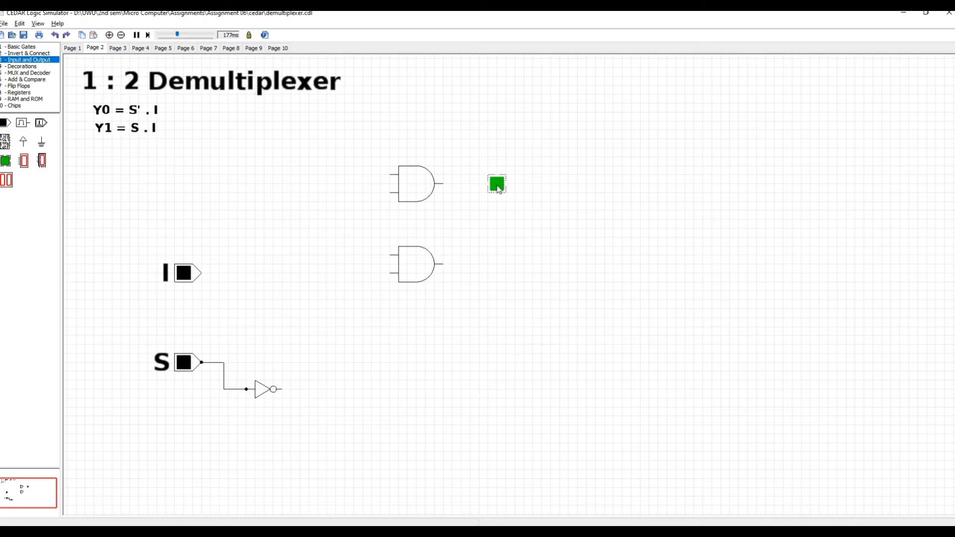
left_click_drag(5, 167, 497, 268)
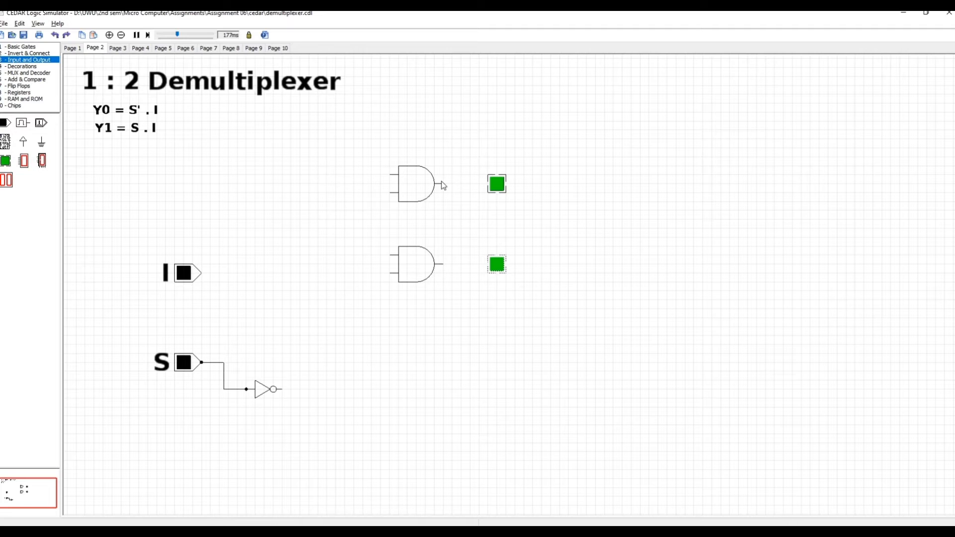
left_click_drag(443, 184, 489, 184)
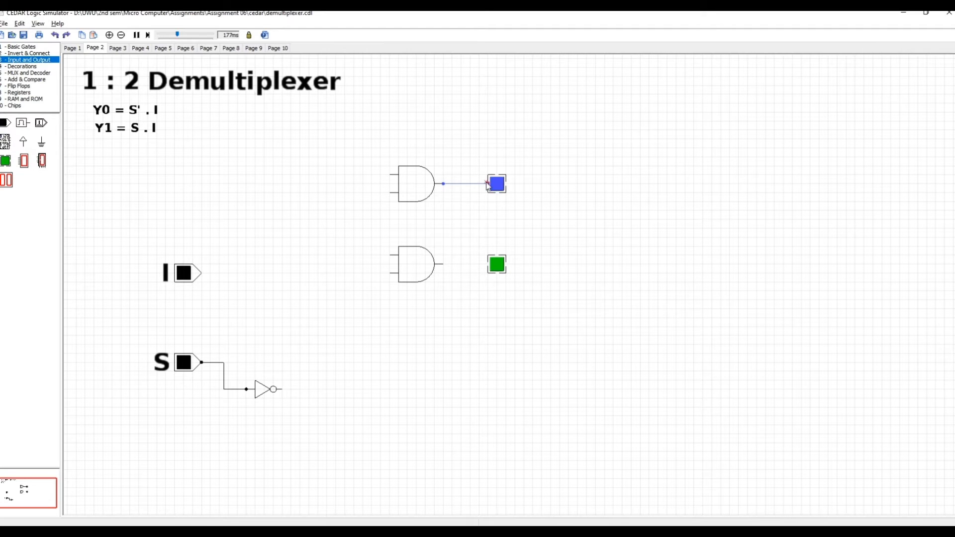
Step: Add a text label reading Y0 beside the upper output LED
left_click(28, 66)
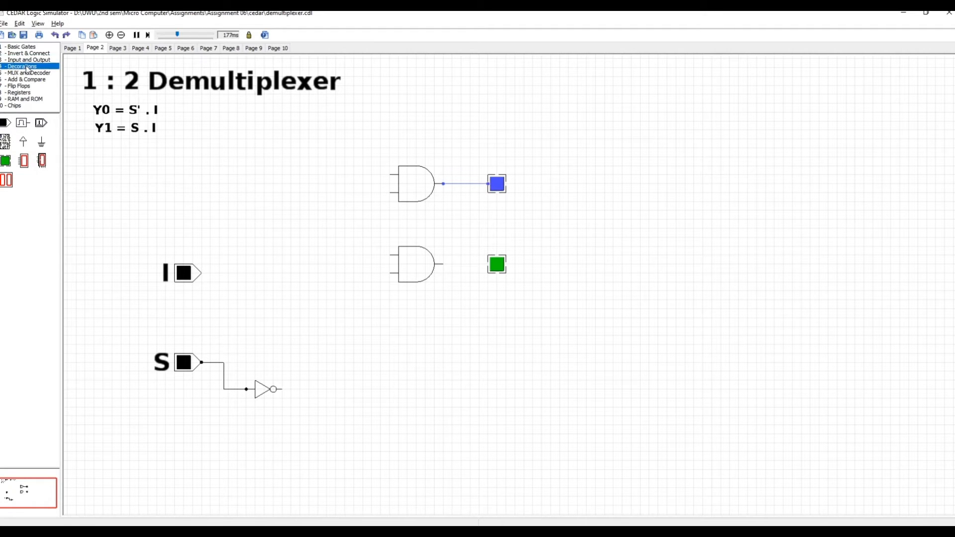
left_click_drag(3, 136, 542, 183)
double_click(542, 183)
left_click(488, 199)
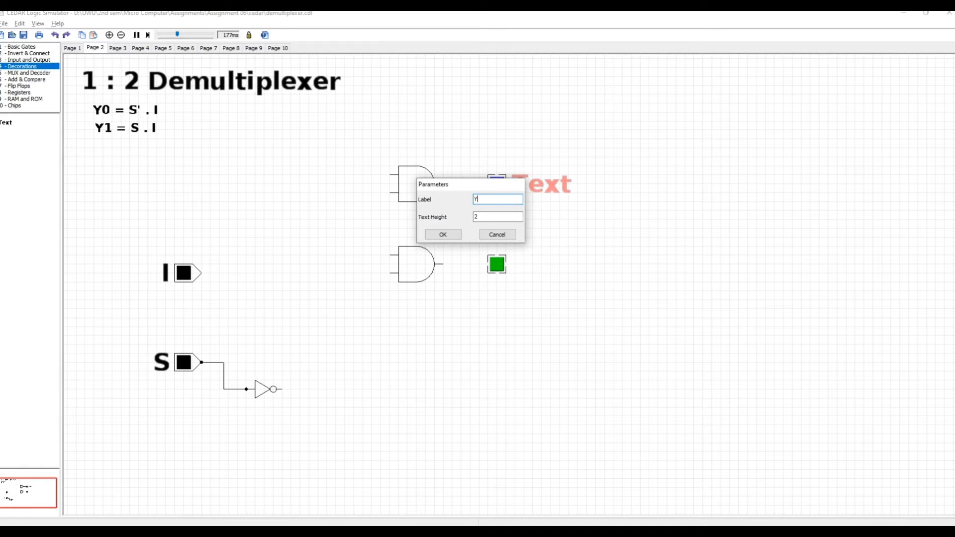
key("Return")
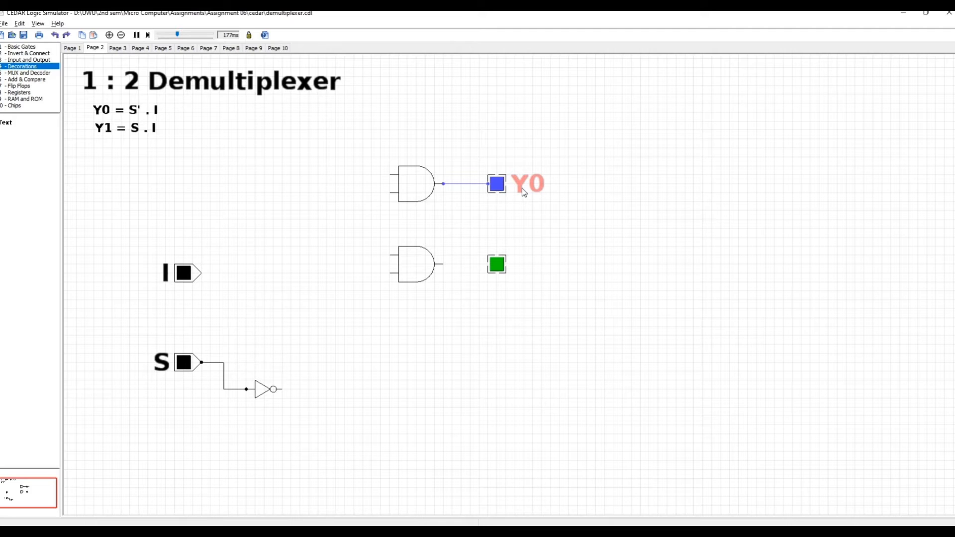
Step: Duplicate the Y0 label beside the lower LED, change it to Y1, and wire the lower AND gate's output to that LED
left_click(521, 264)
left_click_drag(521, 267, 532, 262)
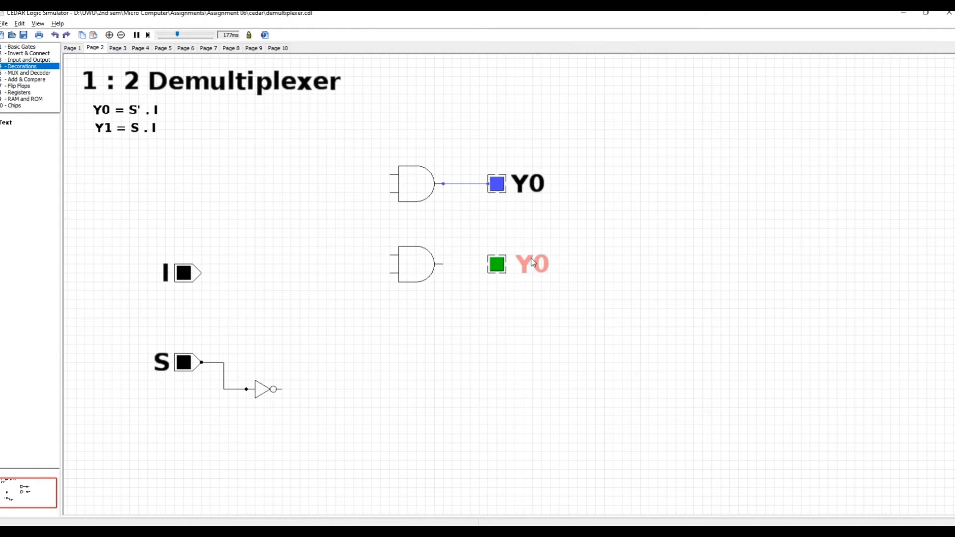
double_click(532, 262)
left_click(493, 199)
key("BackSpace")
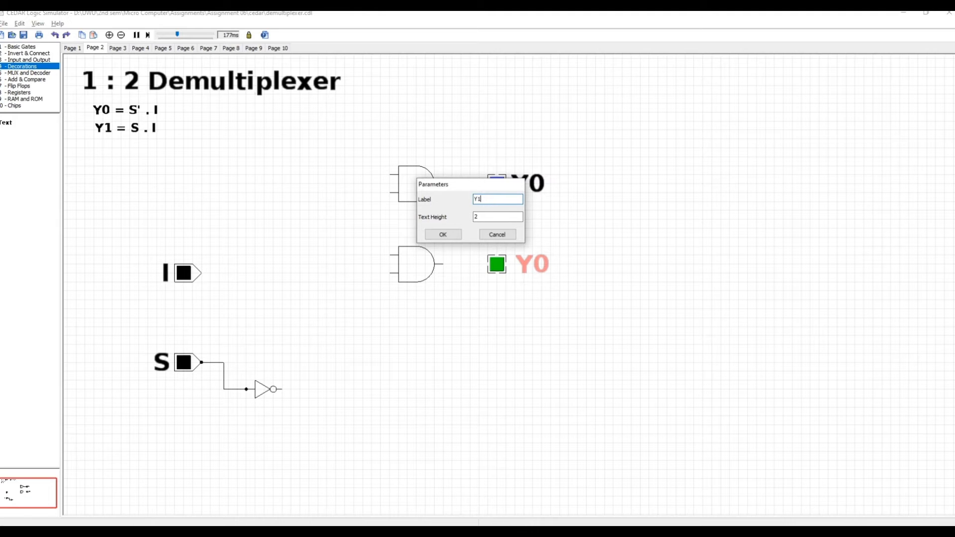
key("Return")
left_click_drag(444, 265, 488, 264)
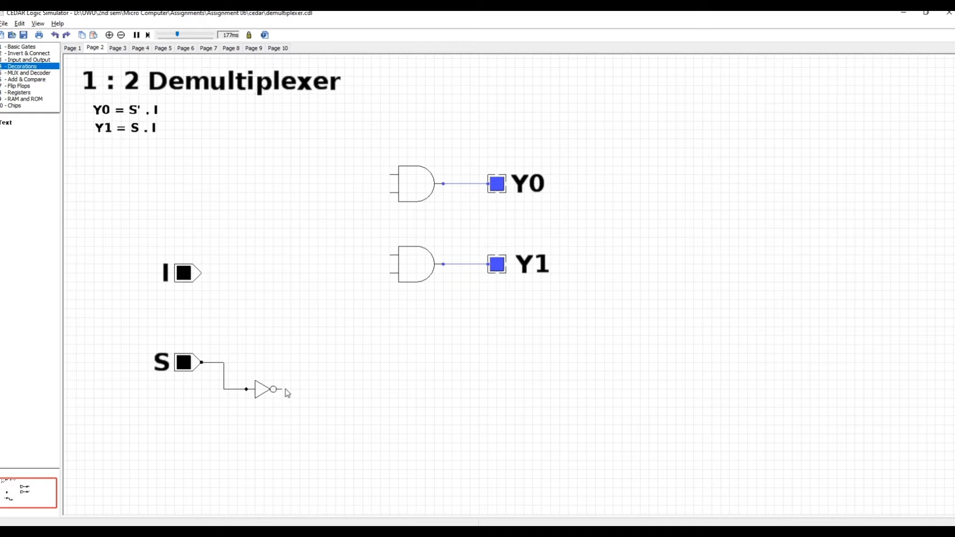
Step: Wire the inverter's output to the upper AND gate's lower input and the I switch to its upper input
left_click_drag(284, 391, 390, 193)
left_click(203, 274)
left_click_drag(201, 273, 390, 174)
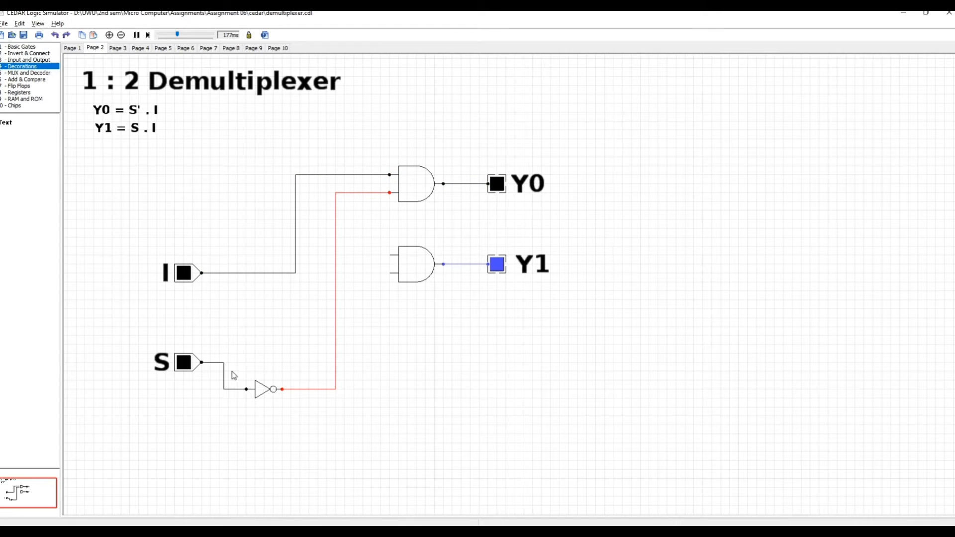
Step: Connect S to the lower AND gate's upper input, reroute that wire clear of the gate, and branch I to its lower input
left_click_drag(388, 255, 226, 365)
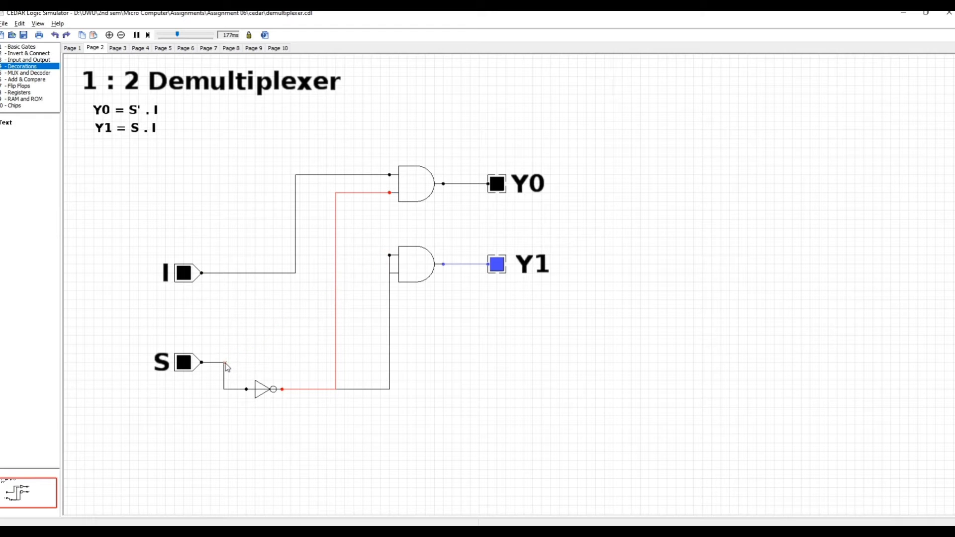
left_click_drag(389, 321, 224, 330)
left_click_drag(309, 259, 313, 332)
left_click_drag(391, 297, 295, 274)
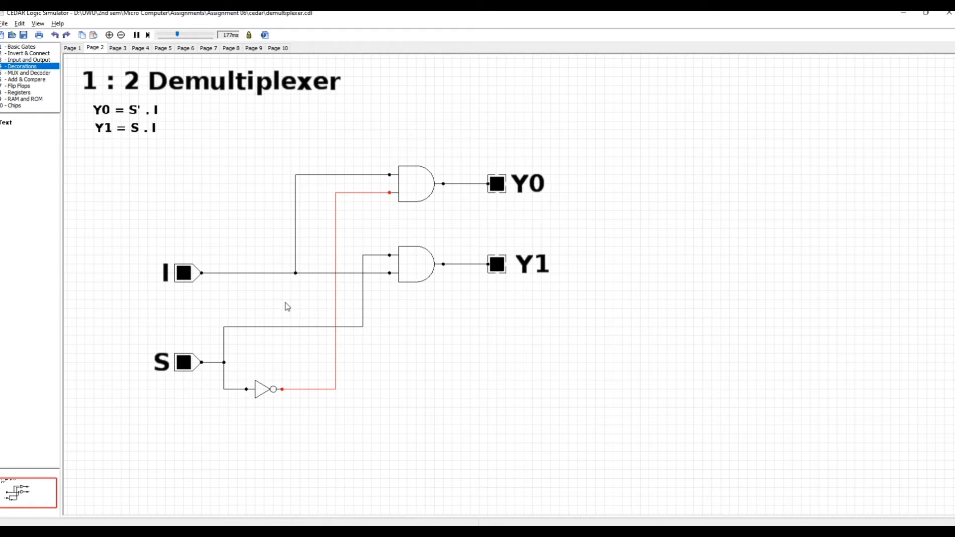
Step: Shift the horizontal segment of the S wire to the lower AND gate slightly down, closer to the S switch's level
left_click_drag(282, 328, 282, 344)
left_click(282, 344)
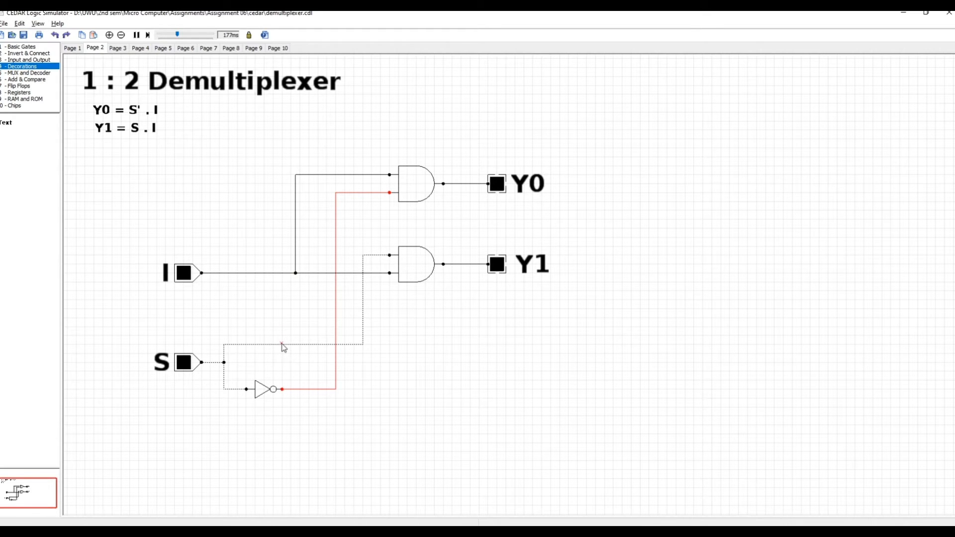
left_click(415, 340)
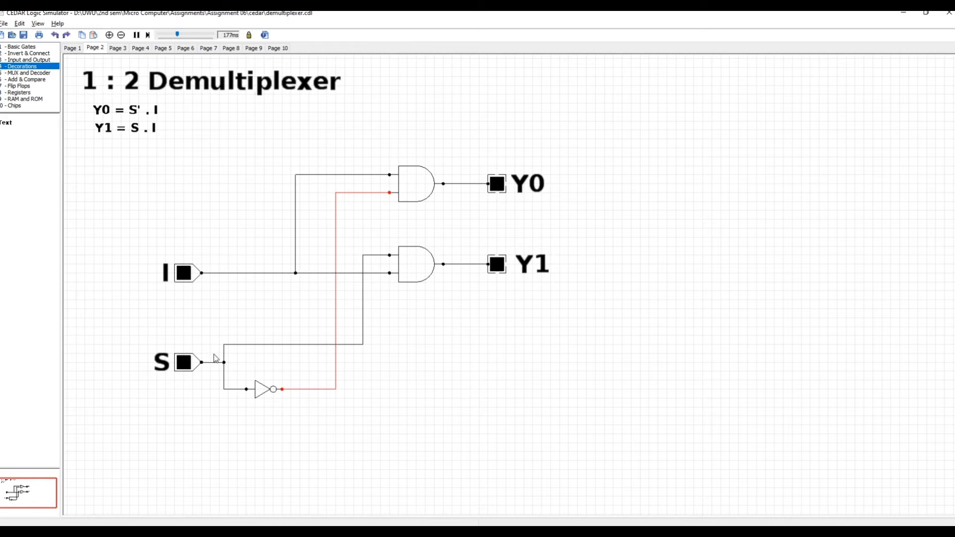
Step: Switch inputs I and S on in turn to test the demultiplexer's outputs
left_click(185, 277)
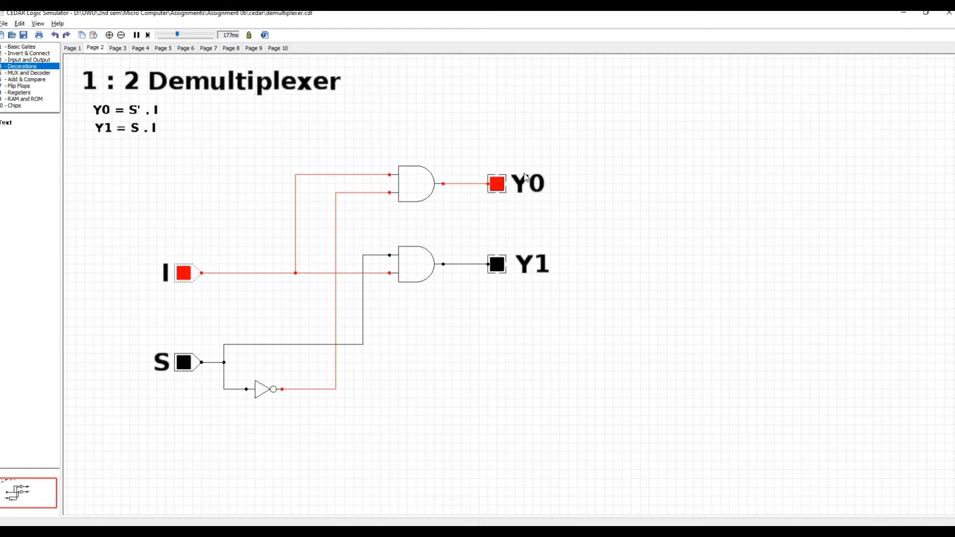
left_click(191, 369)
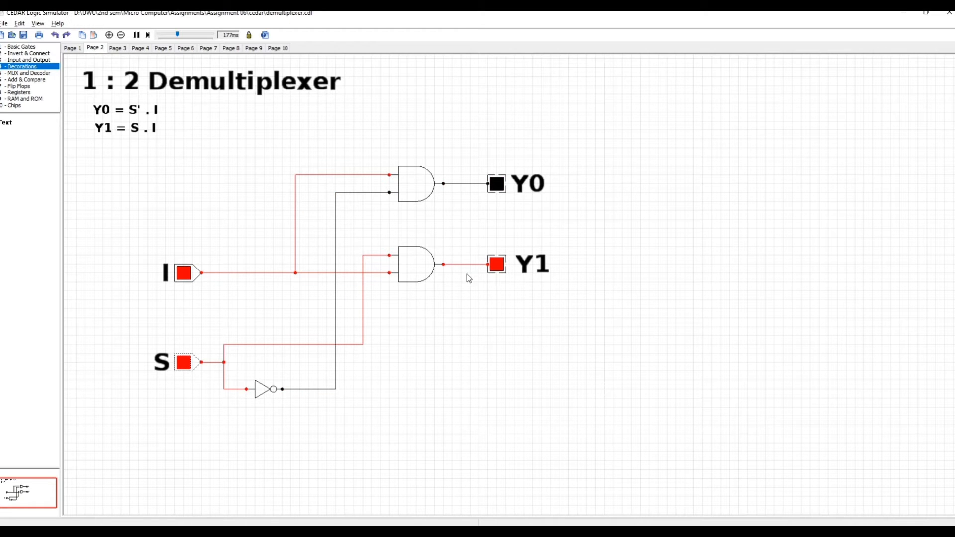